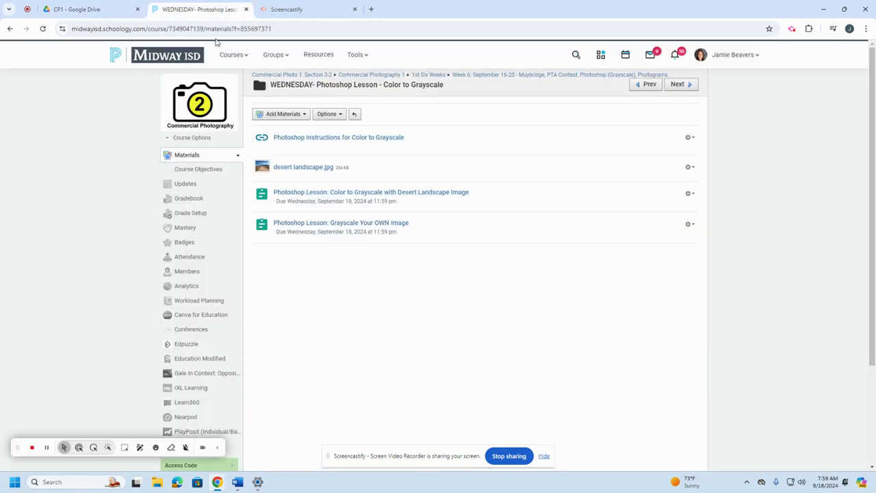
# Preview the Wednesday Color to Grayscale lesson, then show the Word 'Pause here' reminder
pyautogui.click(220, 11)
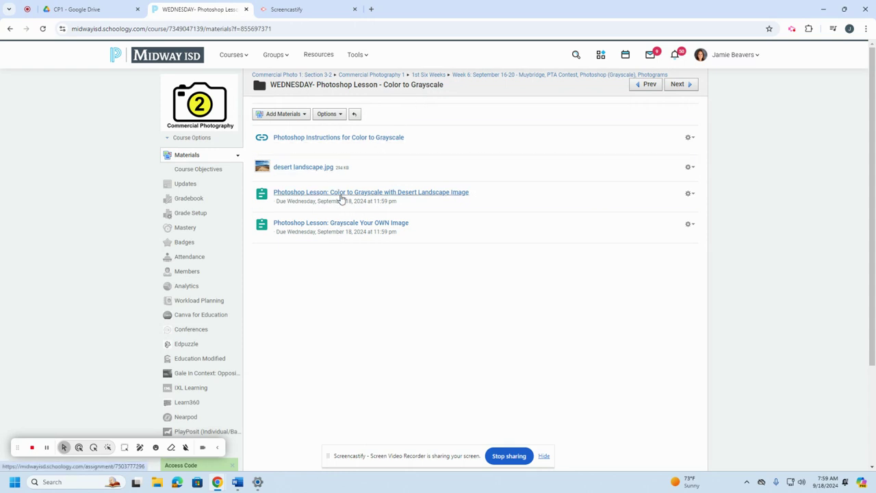
pyautogui.click(239, 438)
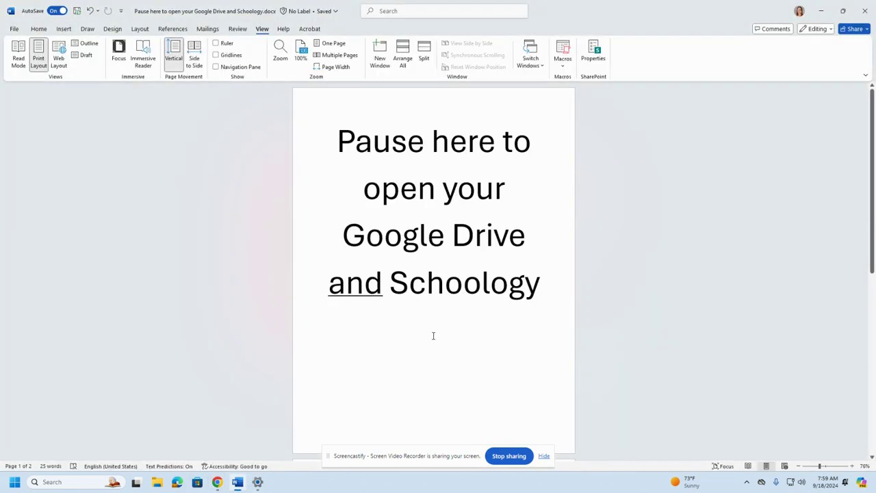
pyautogui.moveTo(217, 482)
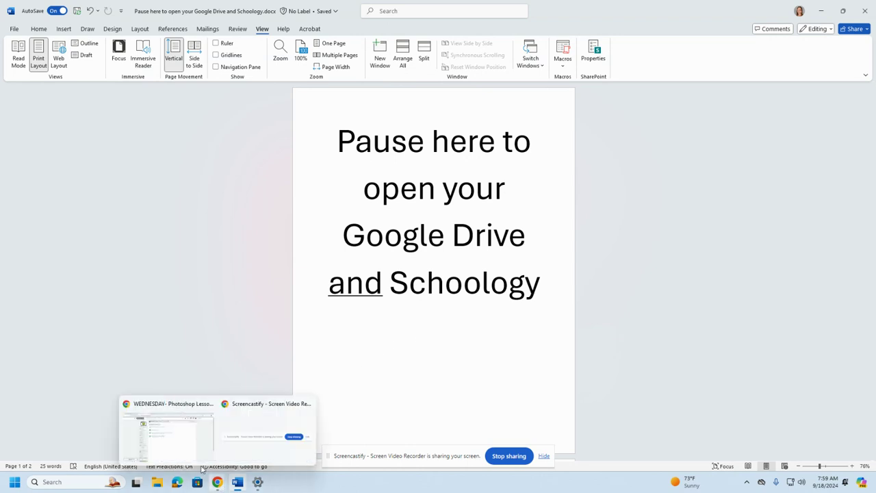
# Check the Google Drive CP1 folder, return to the Schoology lesson, and start a Windows search
pyautogui.click(171, 438)
pyautogui.click(77, 9)
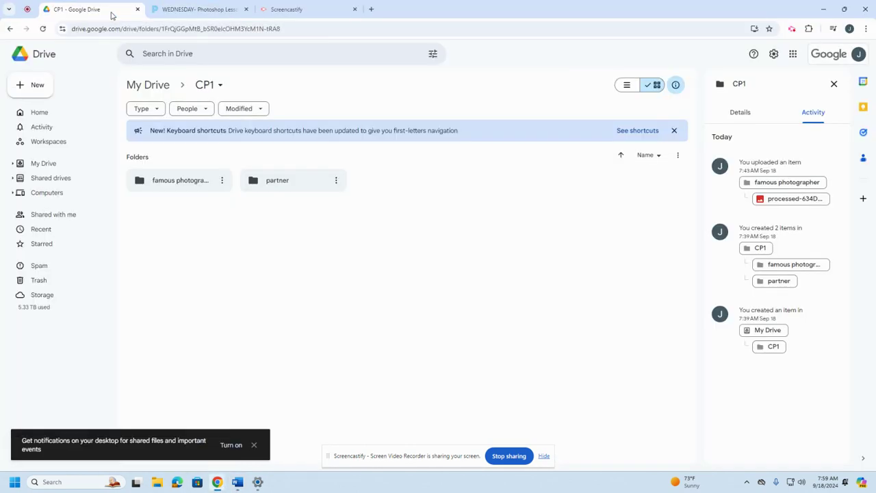
pyautogui.click(189, 12)
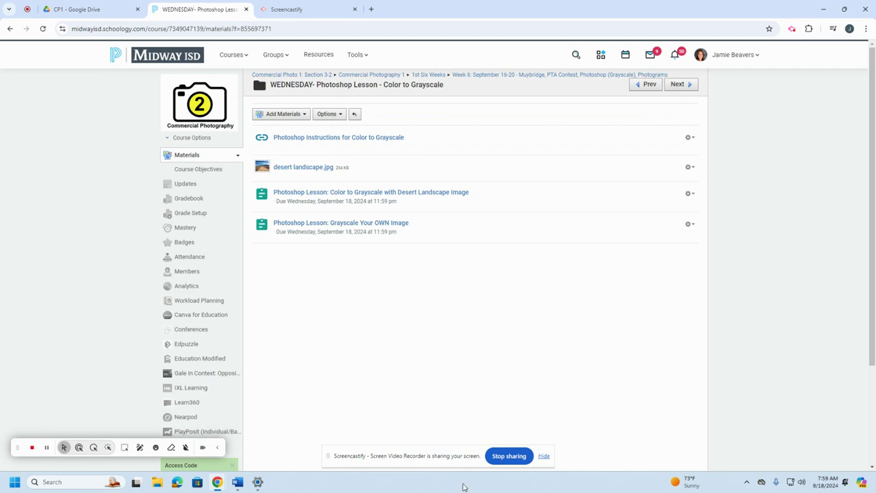
pyautogui.click(59, 481)
# Search 'photos' and launch Adobe Photoshop 2024 from Best match
pyautogui.write('photo')
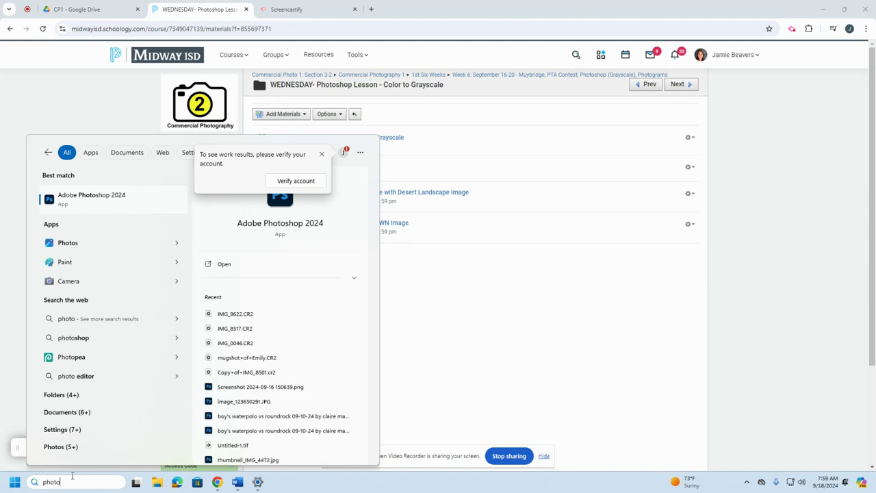
pyautogui.write('s')
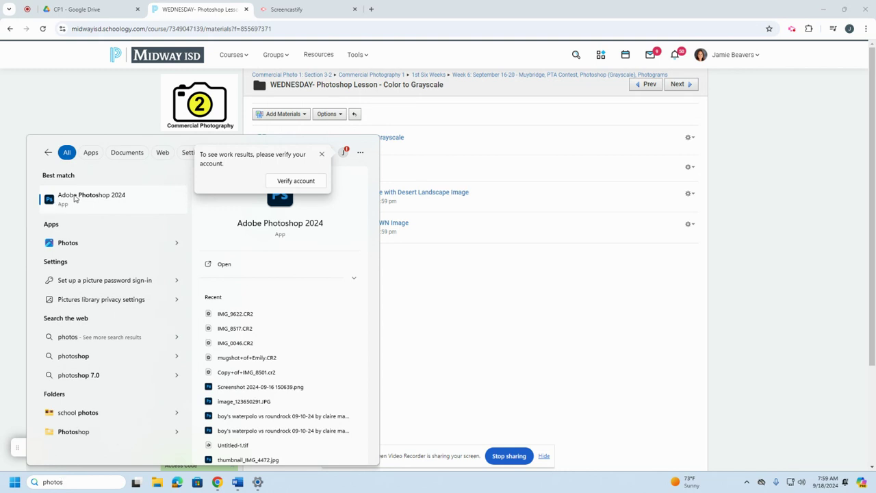
pyautogui.click(74, 197)
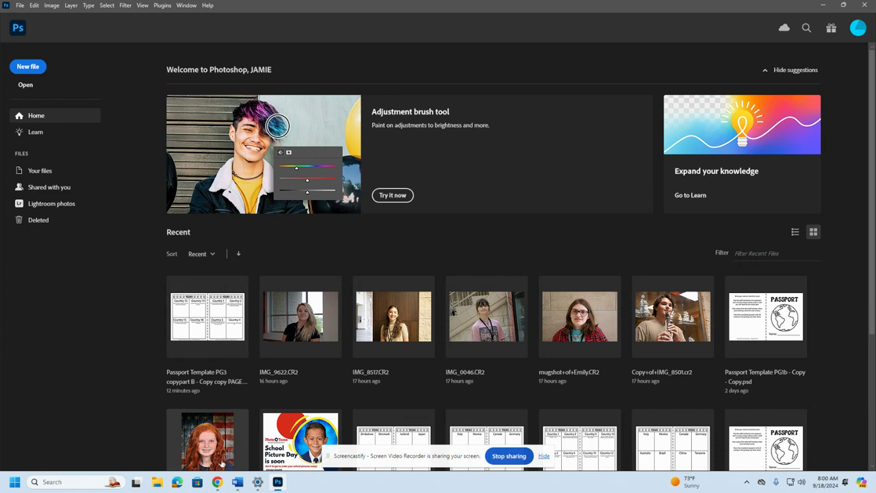
pyautogui.moveTo(217, 482)
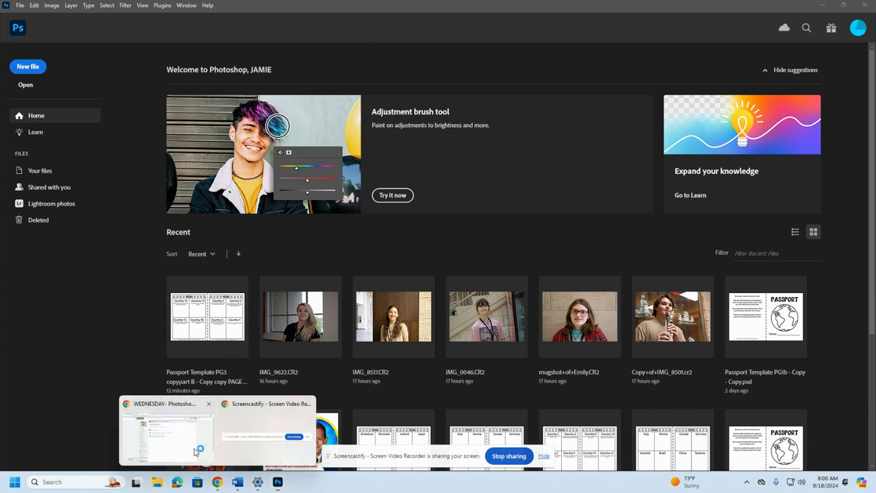
pyautogui.click(198, 450)
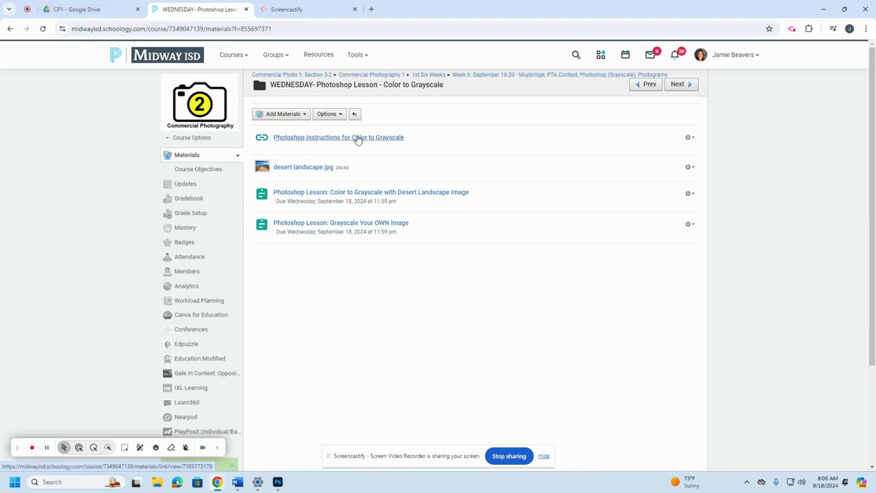
# Save desert landscape.jpg from the Schoology lesson into the Downloads folder
pyautogui.click(315, 169)
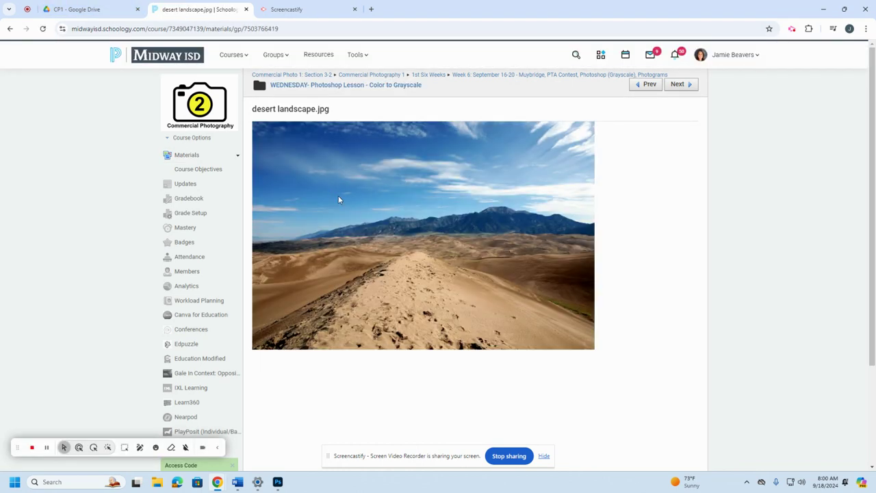
pyautogui.rightClick(348, 190)
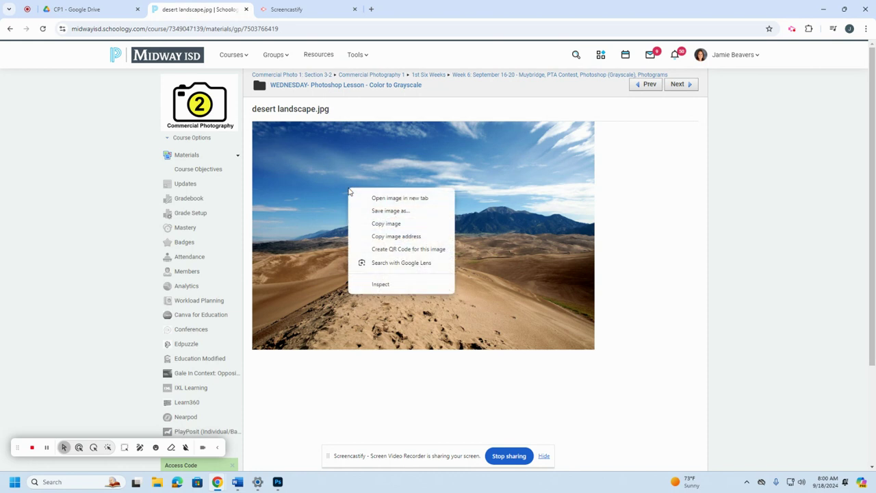
pyautogui.rightClick(334, 179)
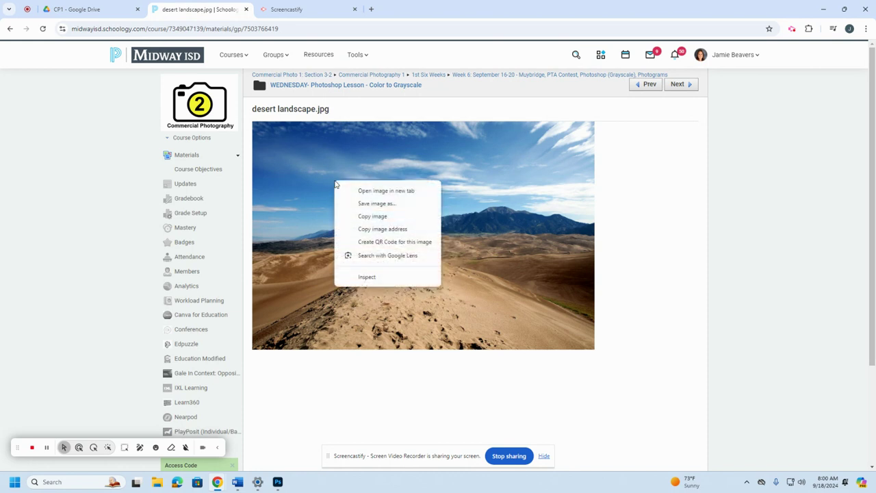
pyautogui.click(362, 205)
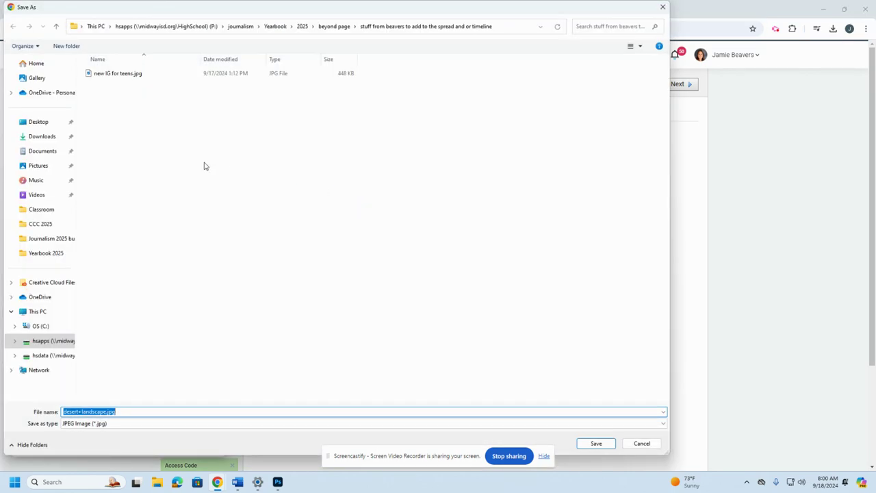
pyautogui.click(44, 137)
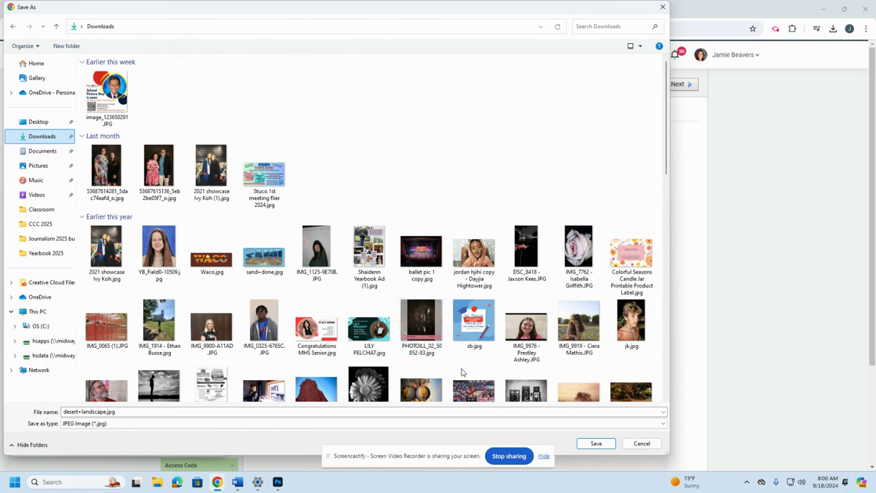
pyautogui.click(587, 444)
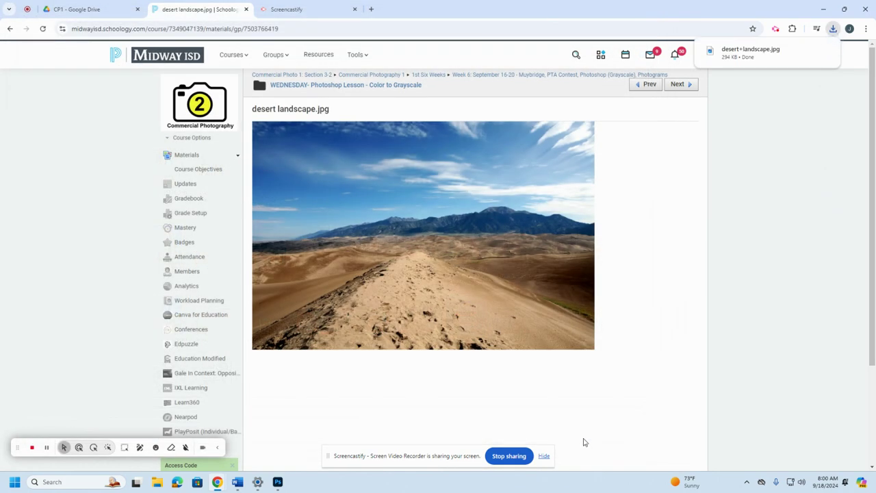
pyautogui.click(82, 10)
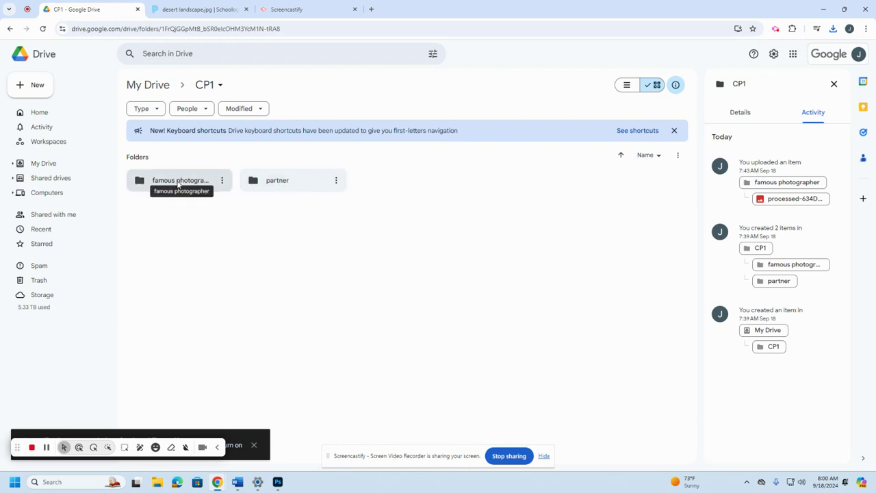
# Download the flower photo from the Google Drive 'famous photographer' folder
pyautogui.doubleClick(208, 181)
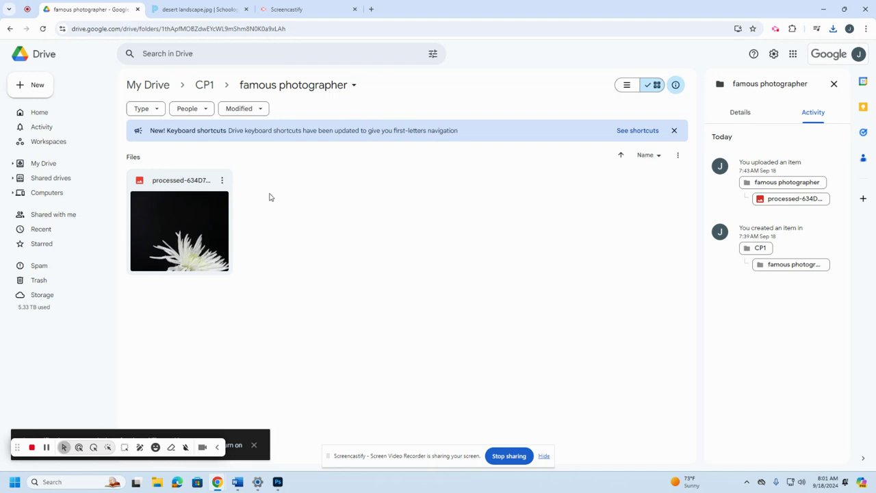
pyautogui.click(221, 182)
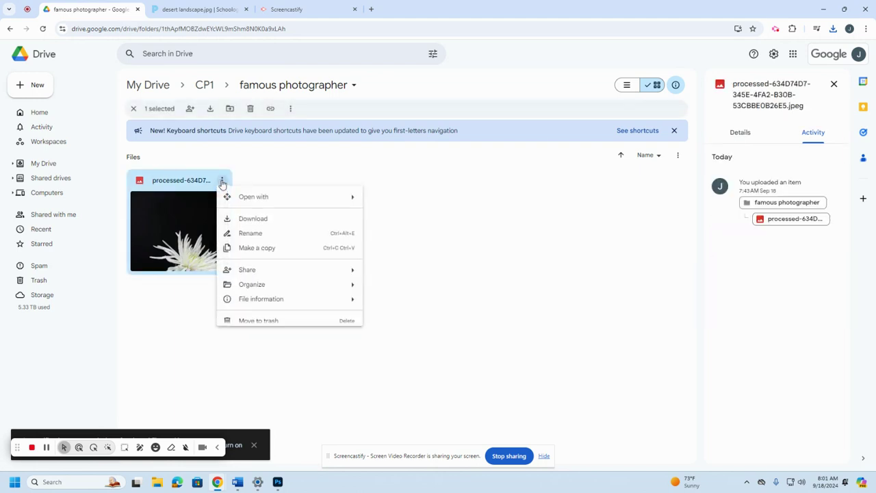
pyautogui.click(242, 220)
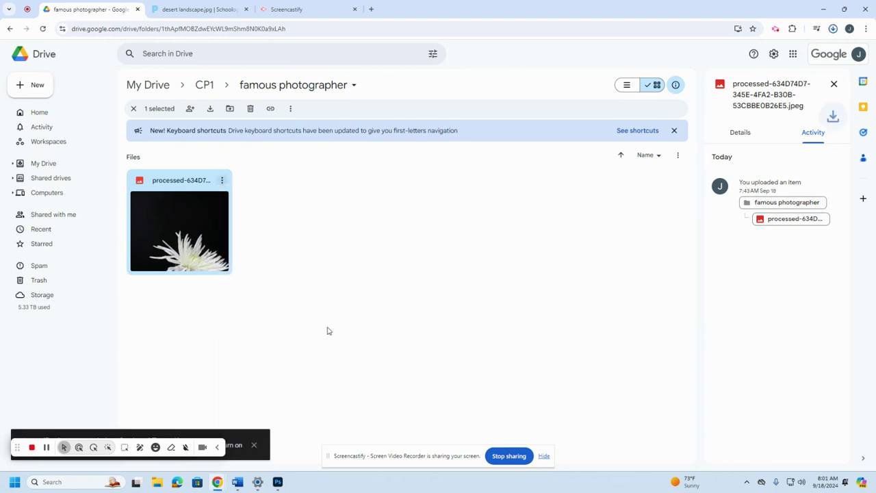
pyautogui.click(277, 482)
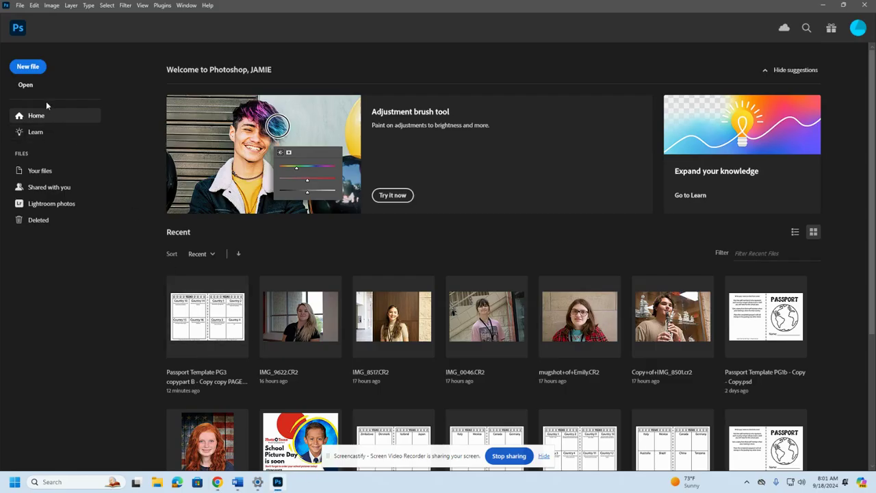
# Open desert+landscape.jpg from Downloads in Photoshop
pyautogui.click(25, 85)
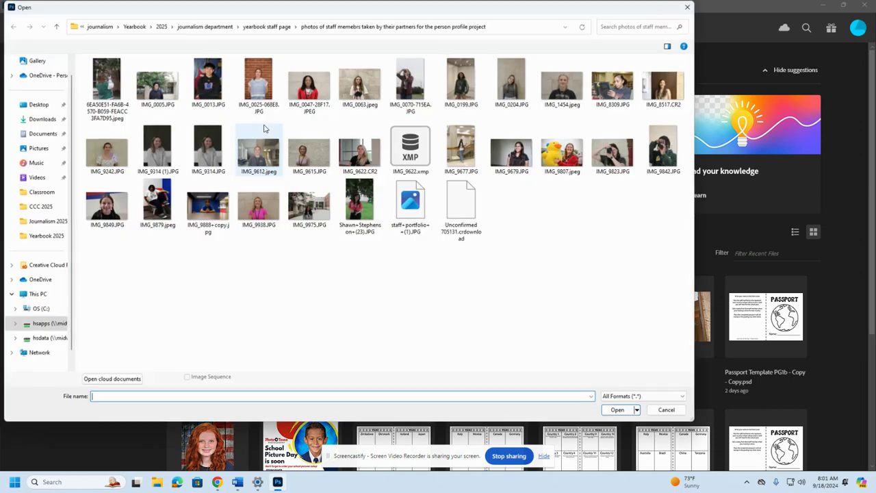
pyautogui.click(47, 121)
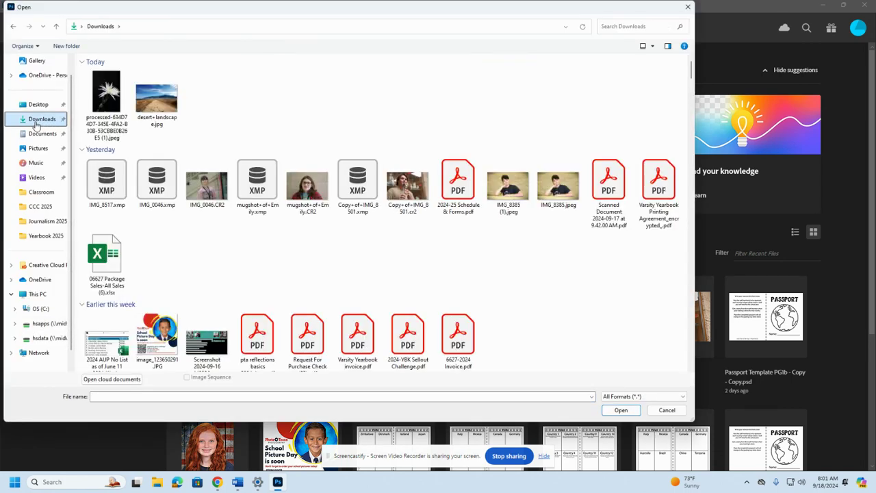
pyautogui.click(169, 112)
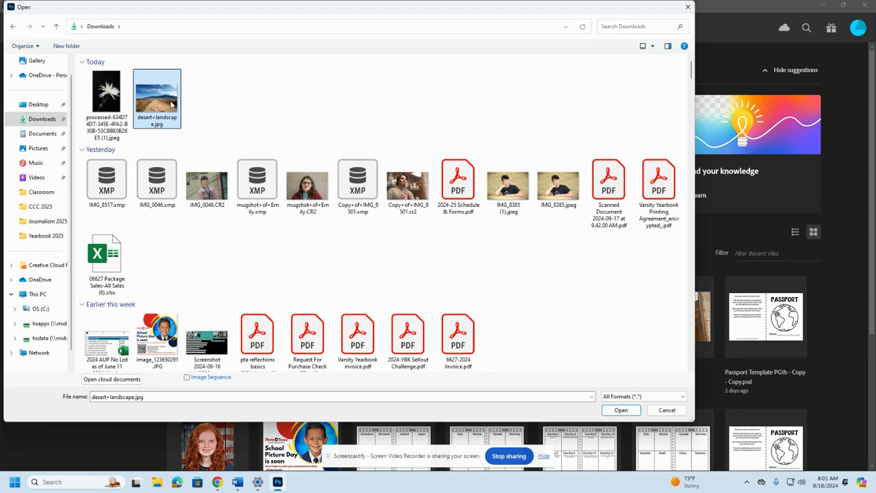
pyautogui.click(621, 410)
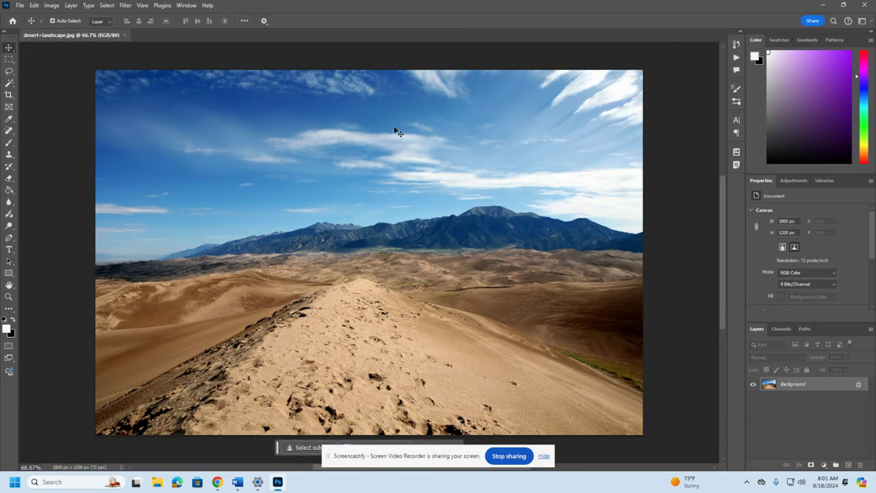
pyautogui.click(48, 8)
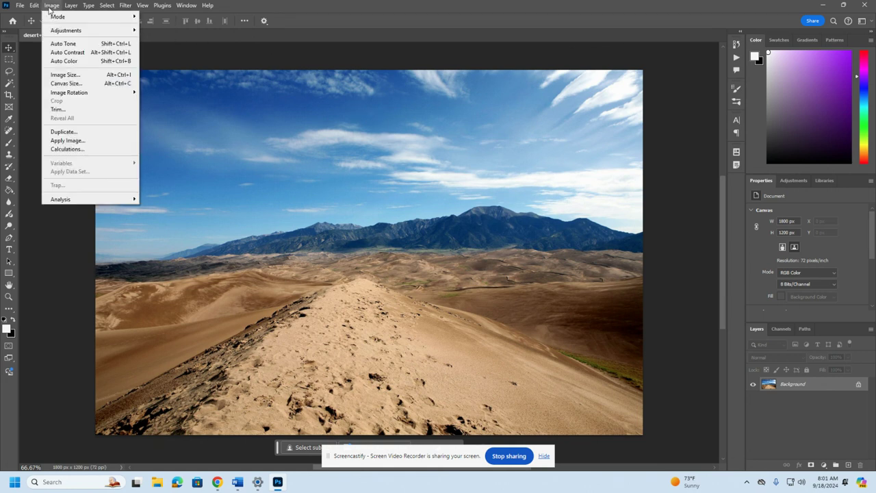
pyautogui.moveTo(65, 30)
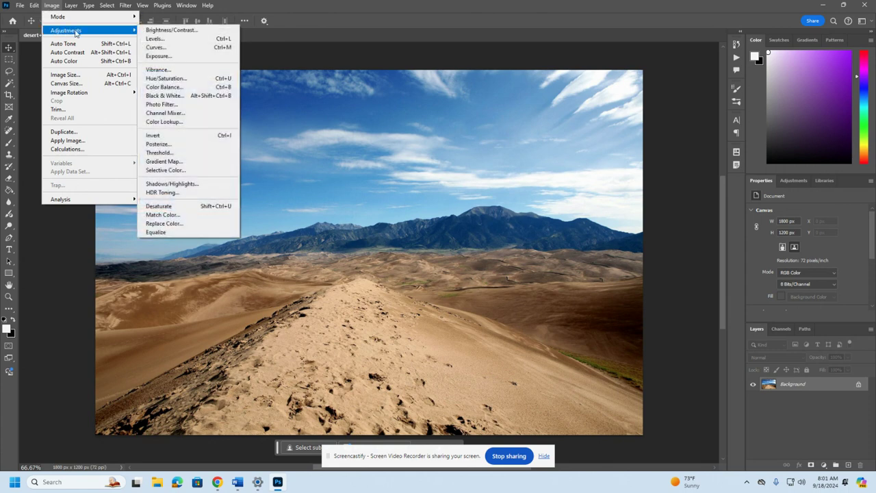
# Convert the desert landscape to Black & White, then apply Brightness 21 and Contrast 79
pyautogui.click(191, 95)
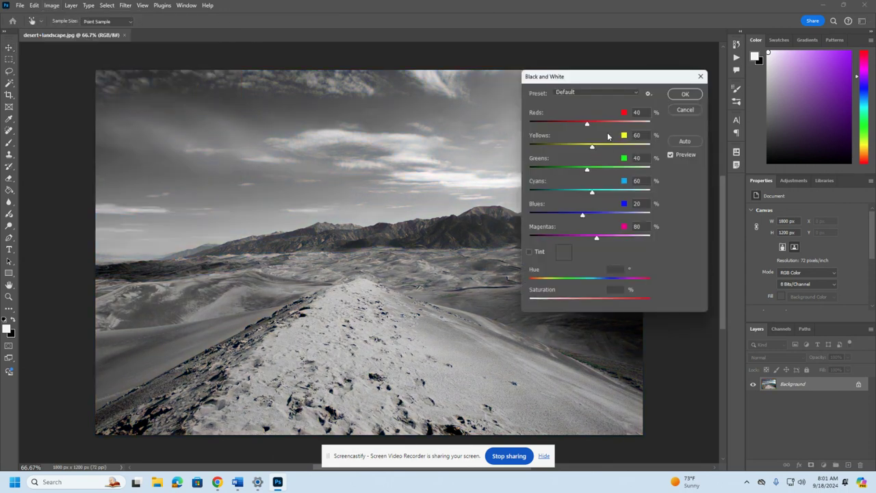
pyautogui.click(685, 94)
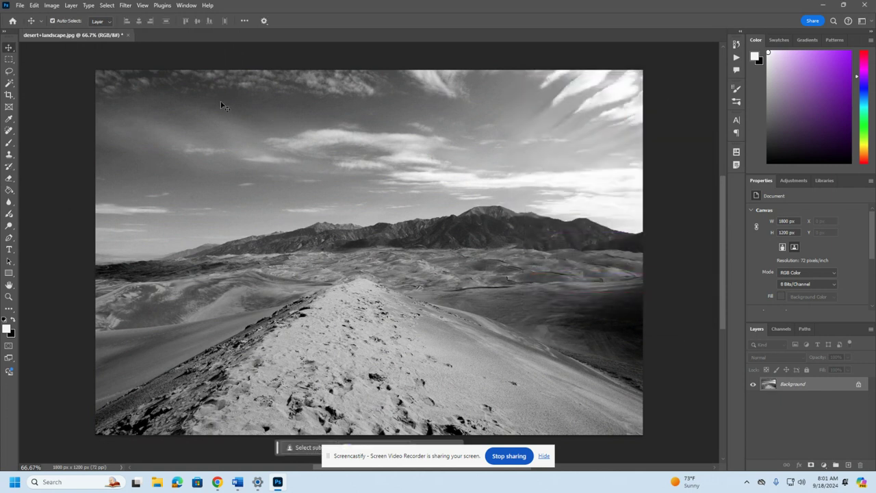
pyautogui.click(51, 6)
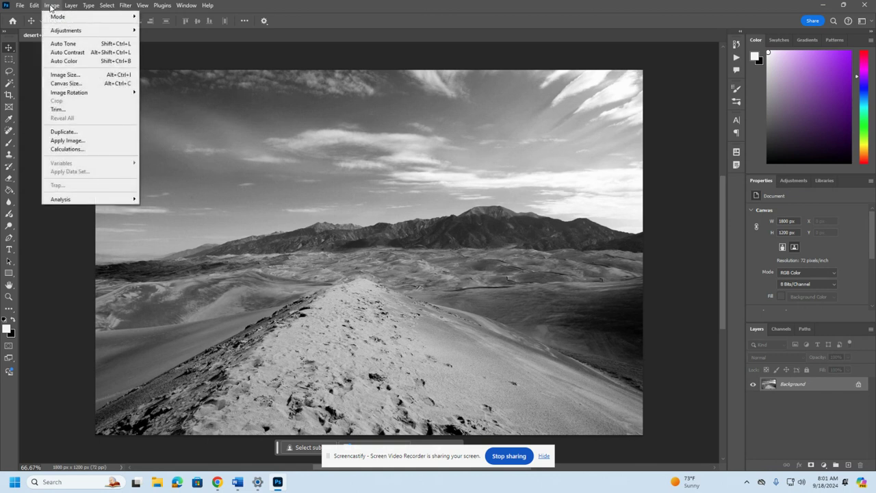
pyautogui.moveTo(66, 31)
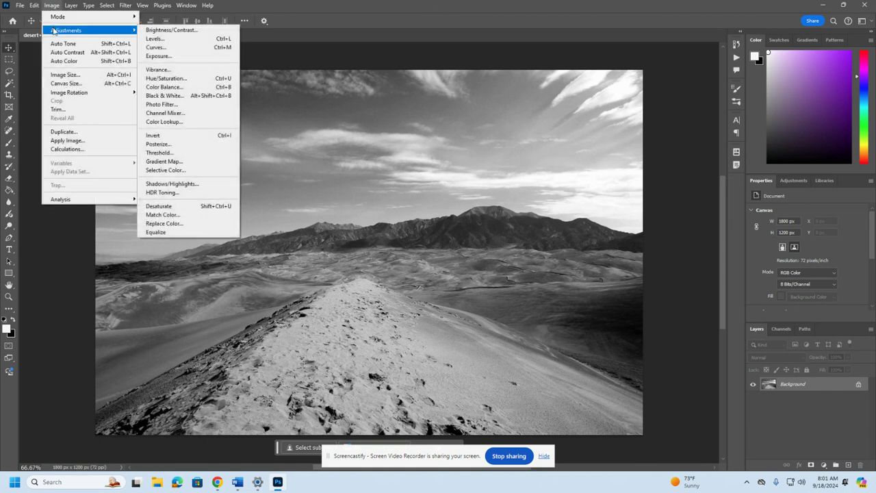
pyautogui.click(147, 31)
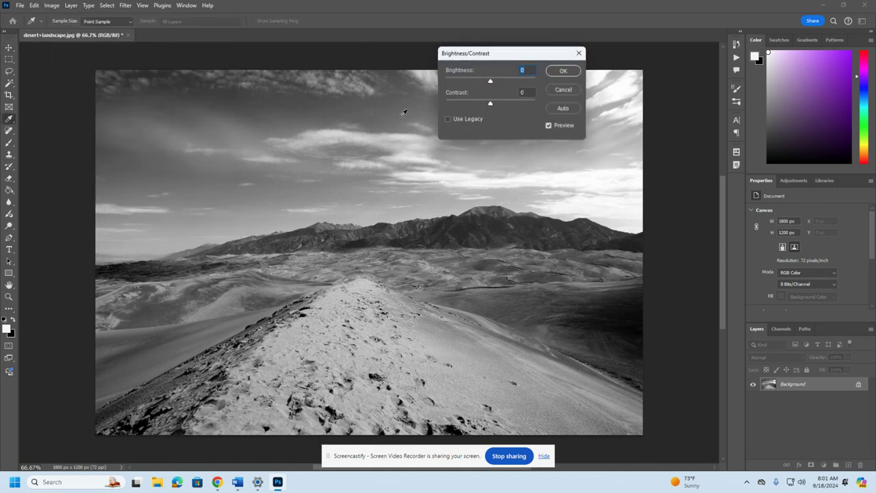
pyautogui.moveTo(519, 60)
pyautogui.mouseDown()
pyautogui.moveTo(536, 98)
pyautogui.moveTo(559, 63)
pyautogui.mouseUp()
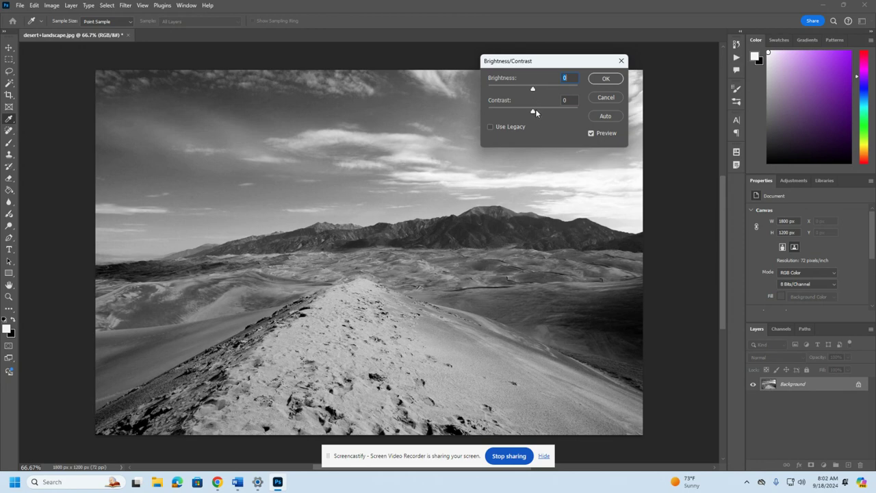
pyautogui.moveTo(533, 90)
pyautogui.mouseDown()
pyautogui.moveTo(546, 89)
pyautogui.moveTo(537, 115)
pyautogui.moveTo(568, 114)
pyautogui.mouseUp()
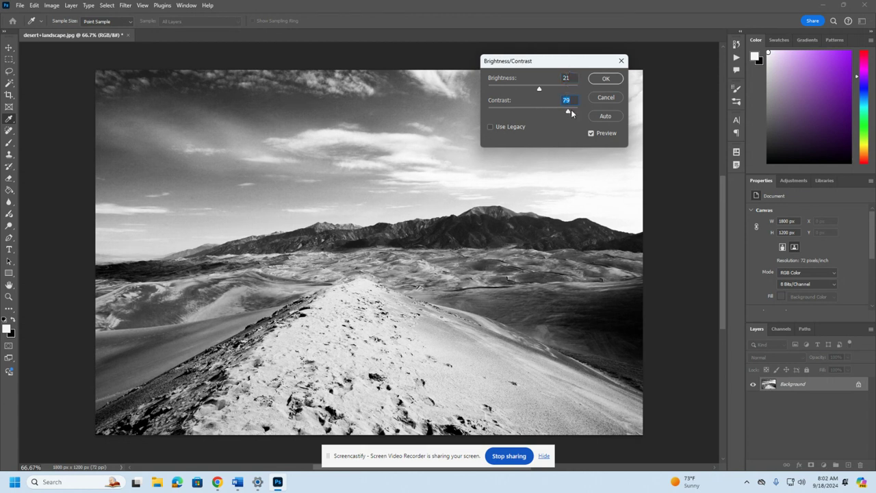
pyautogui.click(606, 78)
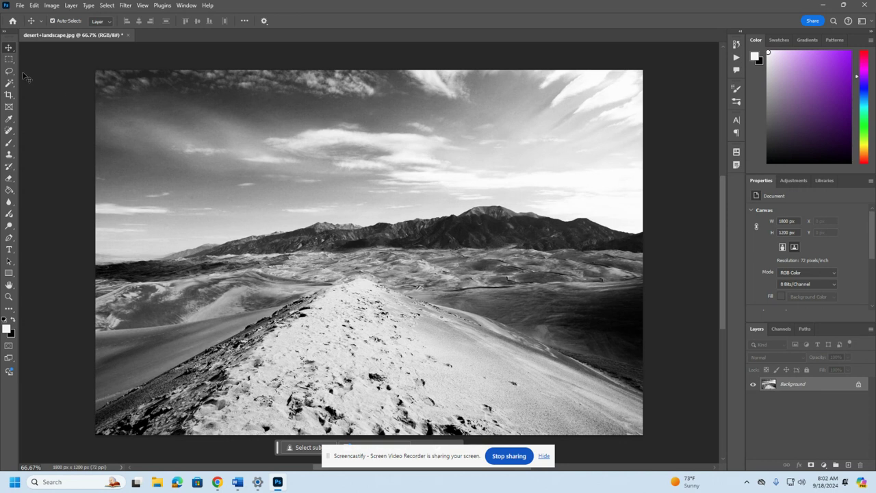
# Save a JPEG copy named 'desert+landscape copy done.jpg' in Downloads at maximum quality
pyautogui.click(20, 7)
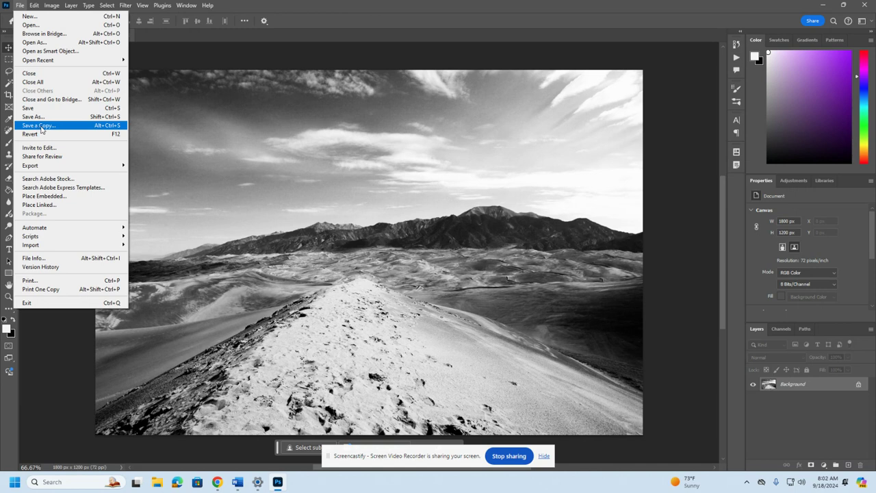
pyautogui.click(39, 125)
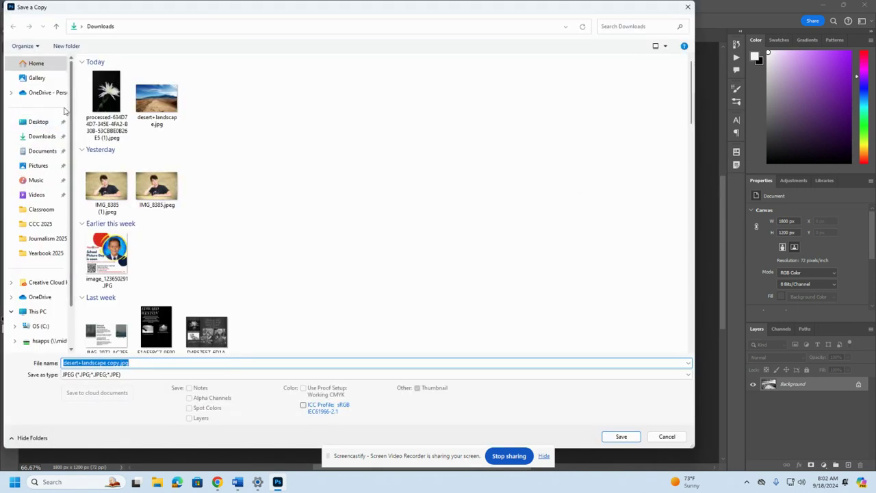
pyautogui.click(42, 136)
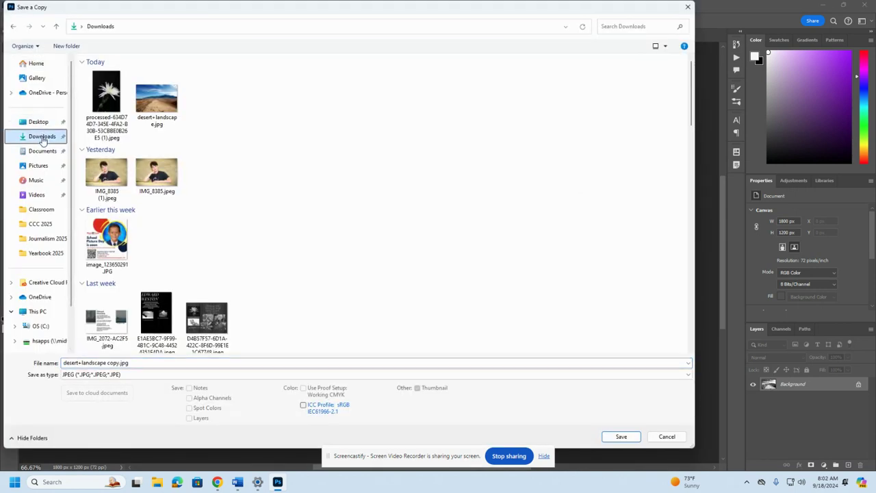
pyautogui.doubleClick(117, 362)
pyautogui.click(119, 363)
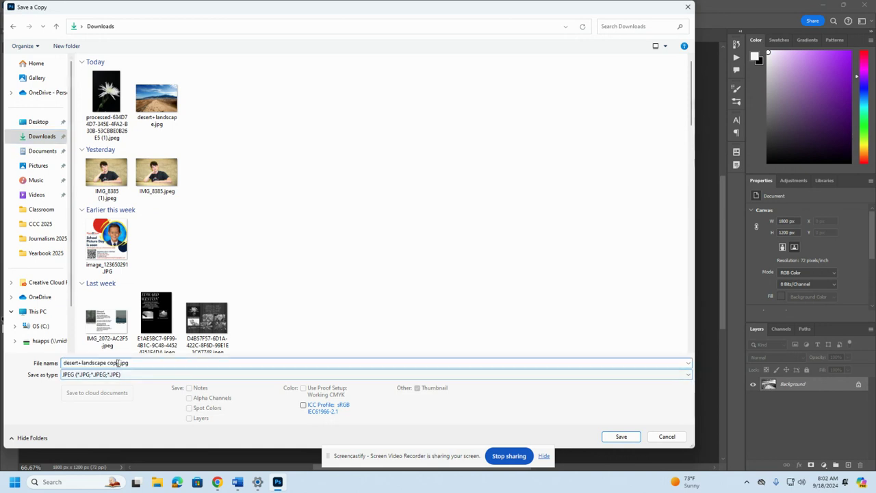
pyautogui.write('d')
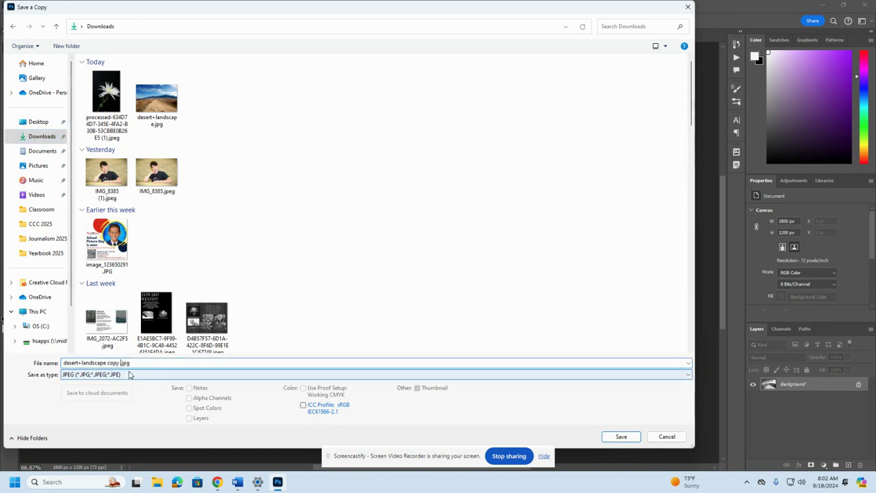
pyautogui.write('one')
pyautogui.click(621, 436)
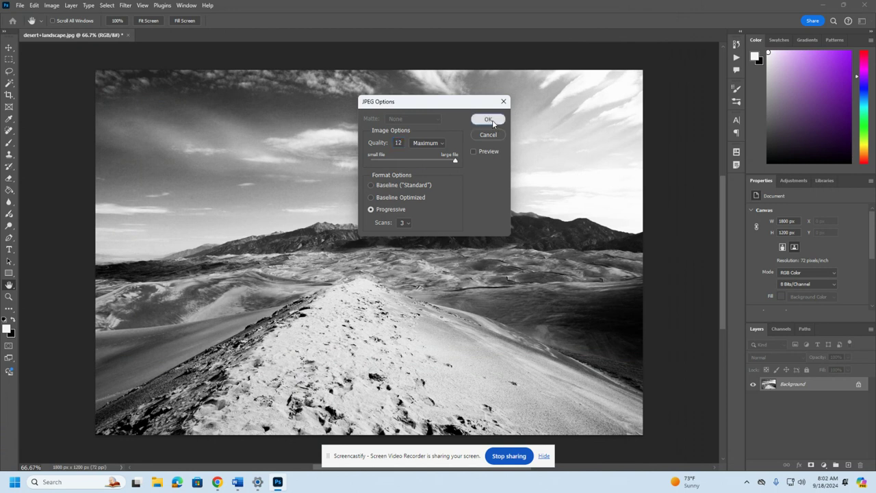
pyautogui.click(488, 119)
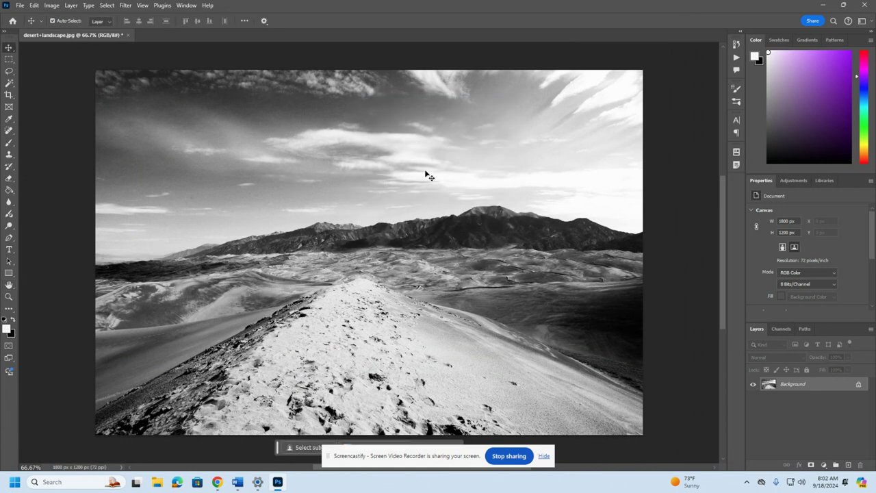
# Open the processed flower JPEG from Downloads as a second Photoshop document
pyautogui.click(20, 6)
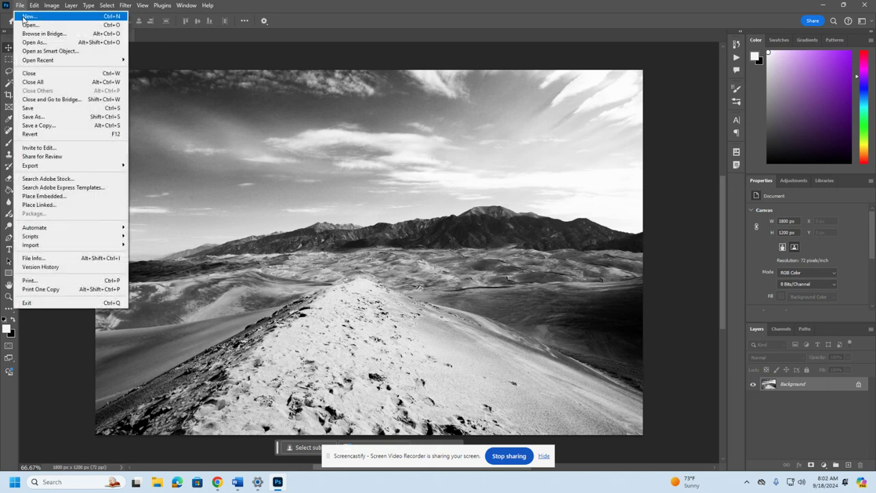
pyautogui.click(30, 25)
pyautogui.click(39, 138)
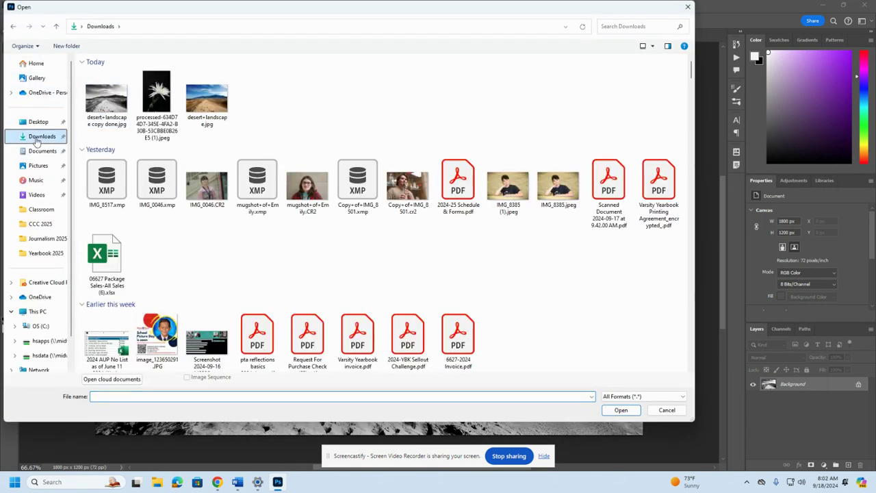
pyautogui.click(158, 96)
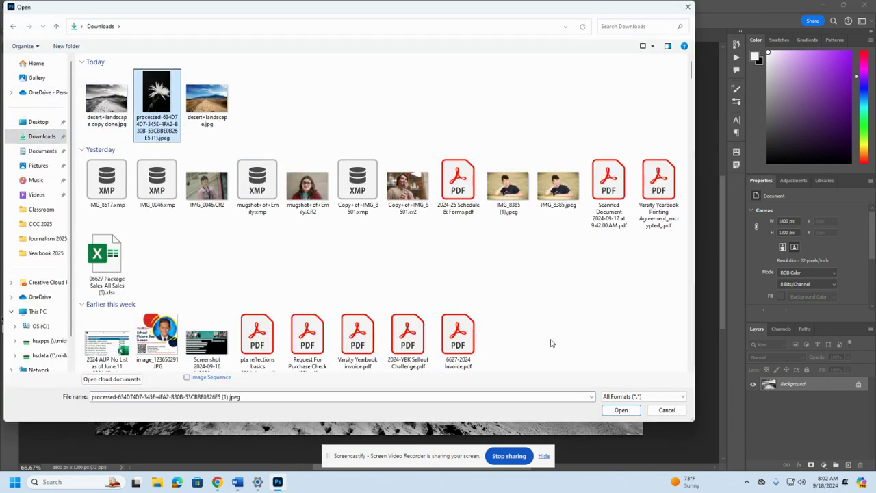
pyautogui.click(621, 410)
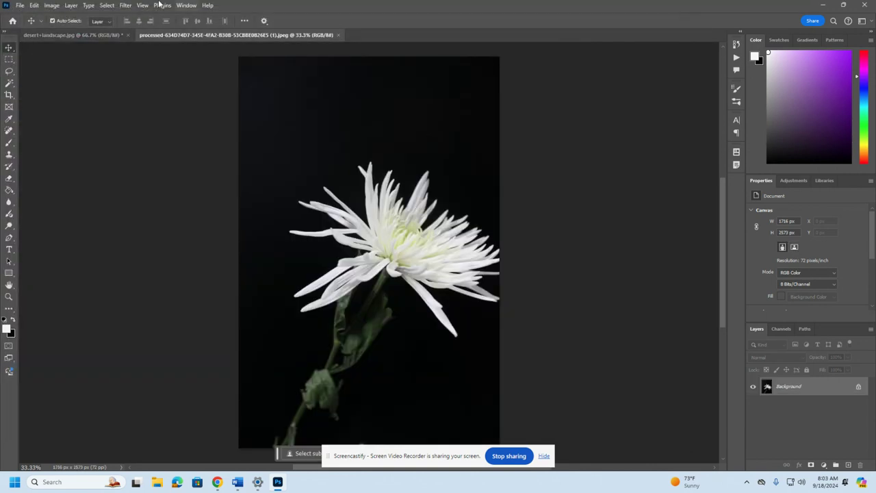
# Convert the flower photo to Black & White, then apply Brightness 21 and Contrast 14
pyautogui.click(53, 6)
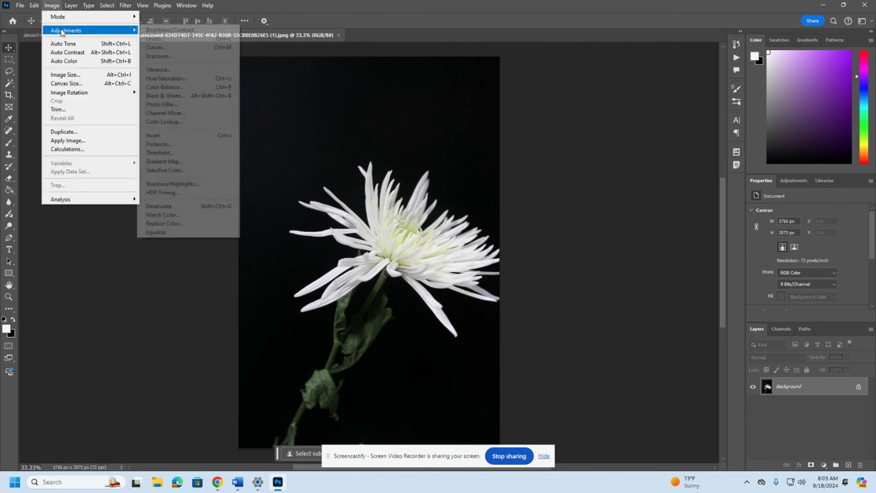
pyautogui.moveTo(66, 30)
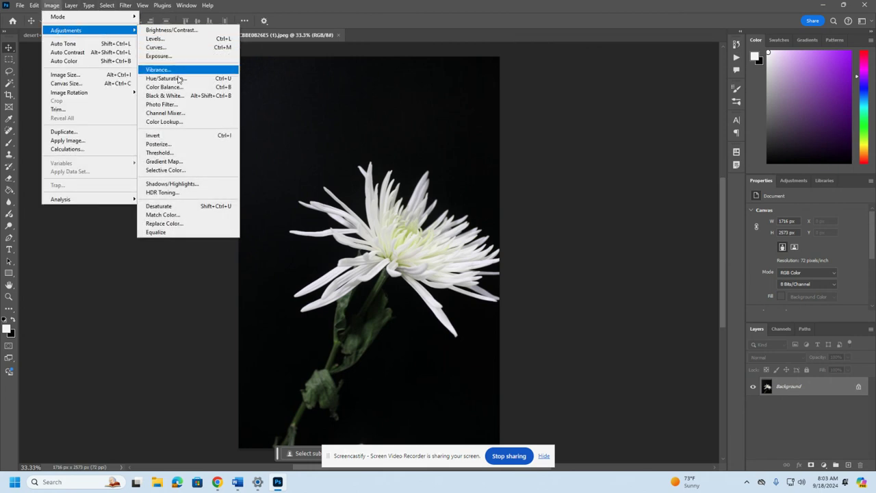
pyautogui.click(179, 96)
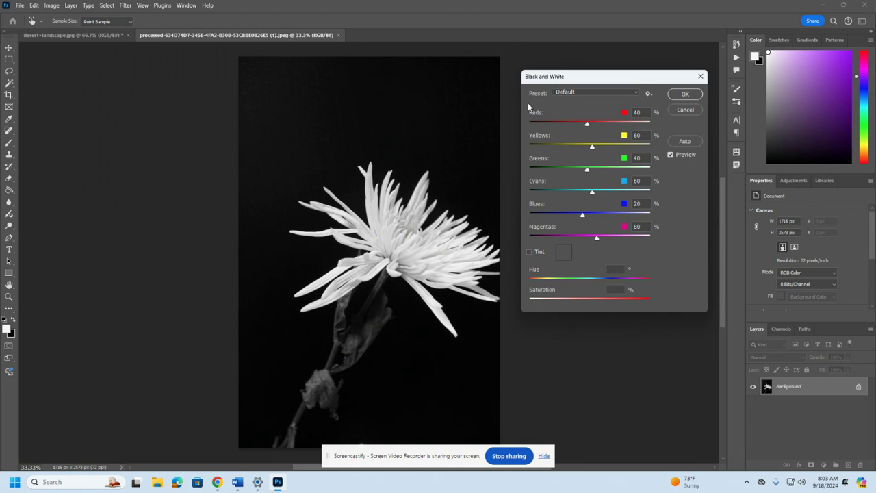
pyautogui.click(683, 93)
pyautogui.click(52, 6)
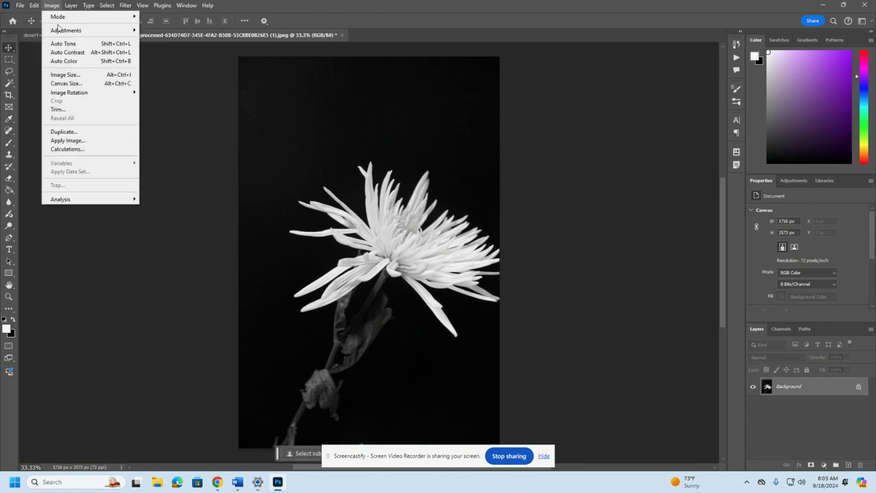
pyautogui.click(161, 31)
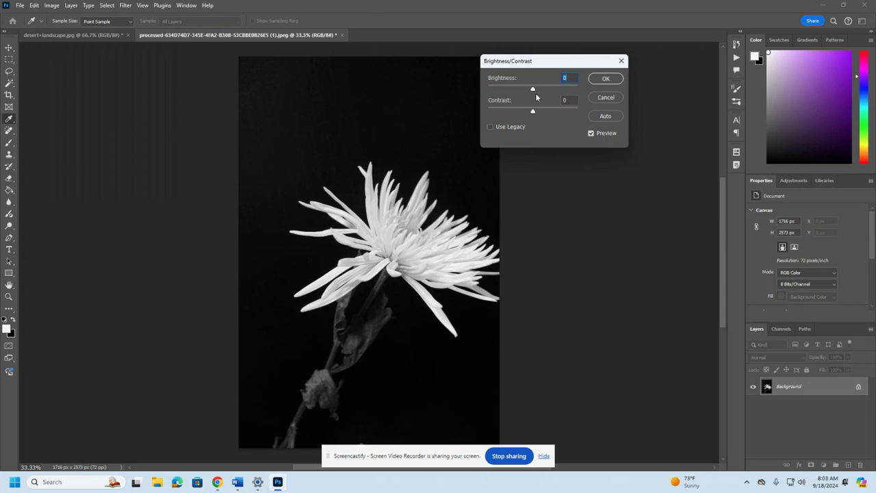
pyautogui.moveTo(536, 96); pyautogui.dragTo(539, 113)
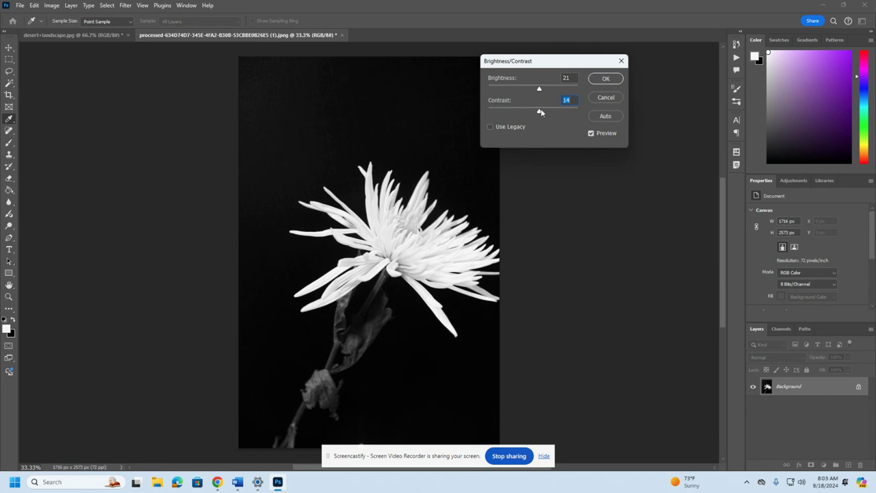
pyautogui.click(606, 79)
# Apply the brightness/contrast change and save the flower as a 'copy done' JPEG copy
pyautogui.press('v')
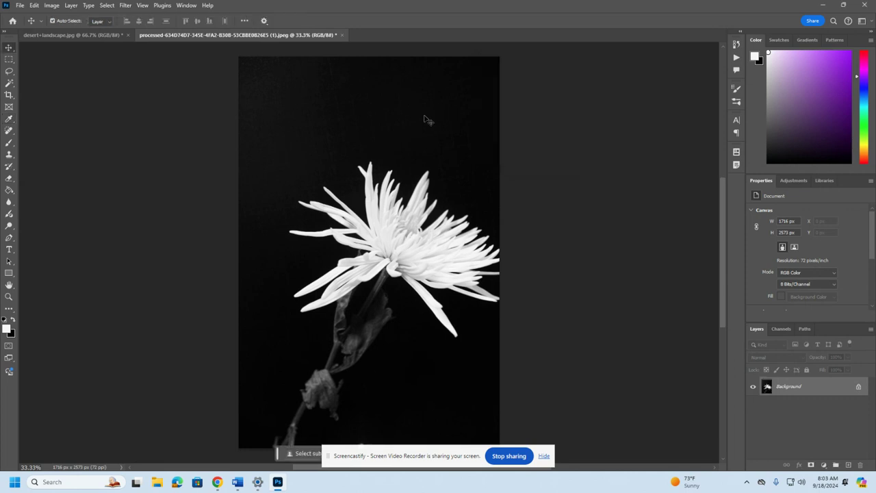
pyautogui.click(19, 6)
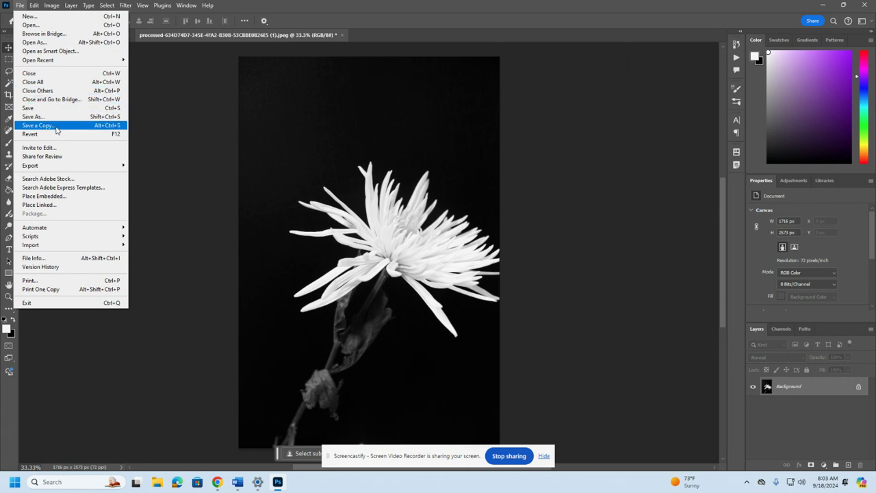
pyautogui.click(57, 129)
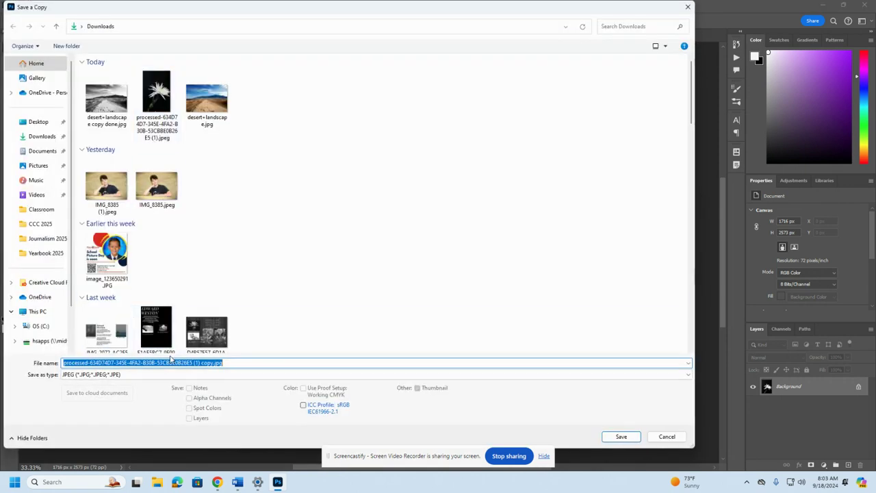
pyautogui.click(212, 363)
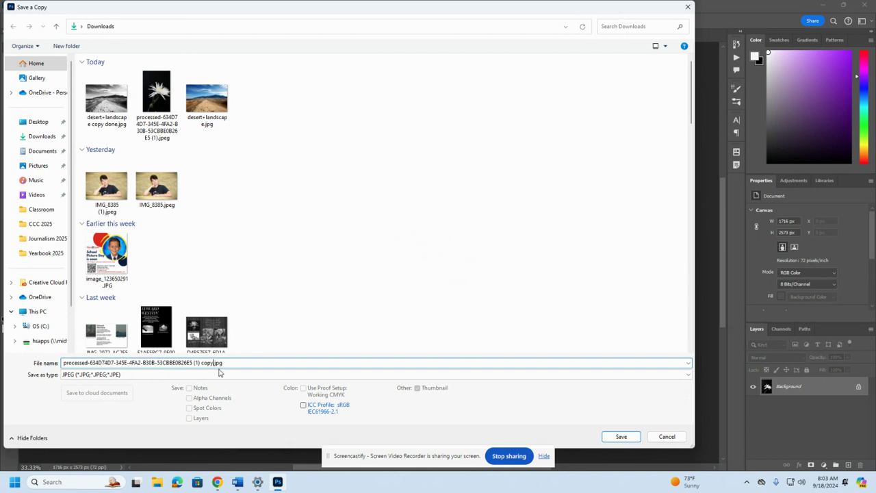
pyautogui.write('done')
pyautogui.click(613, 439)
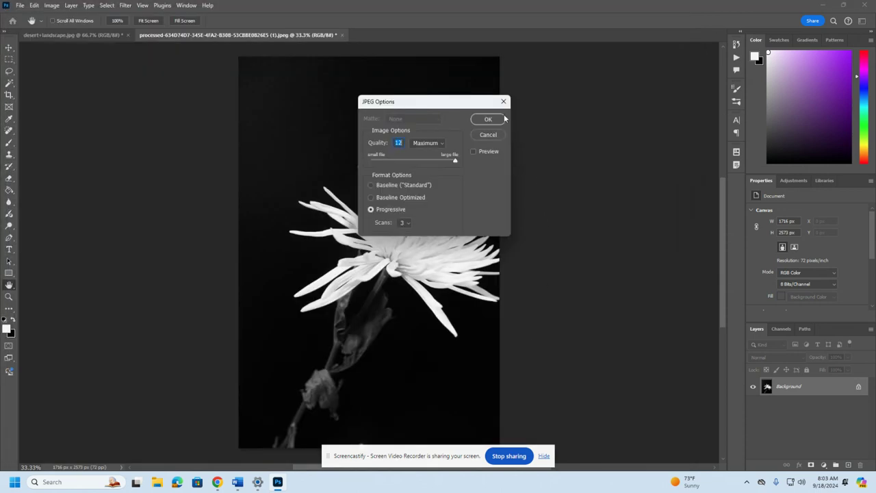
pyautogui.click(488, 120)
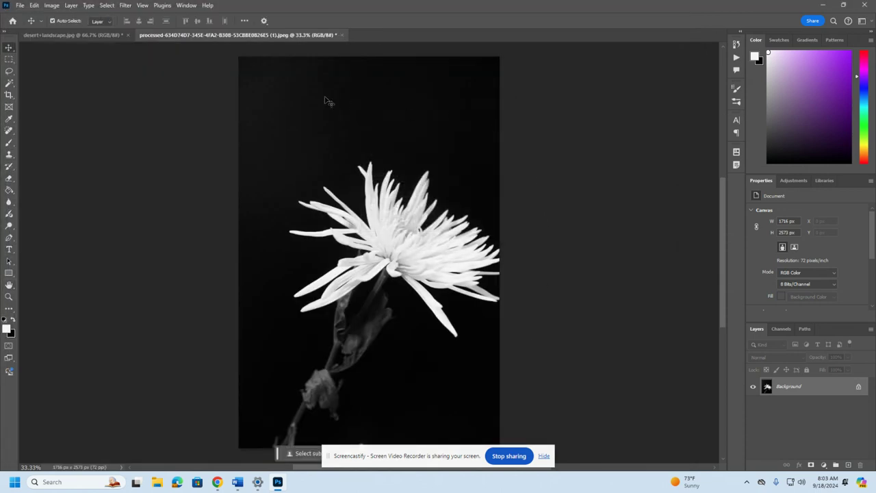
pyautogui.moveTo(217, 482)
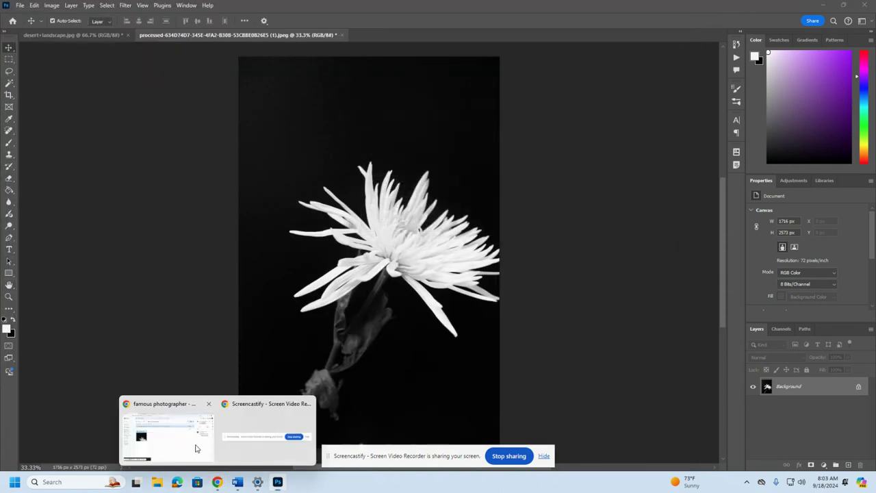
pyautogui.click(197, 449)
# In the WEDNESDAY Photoshop Lesson folder, view the desert landscape and Grayscale Your OWN Image assignments
pyautogui.click(196, 9)
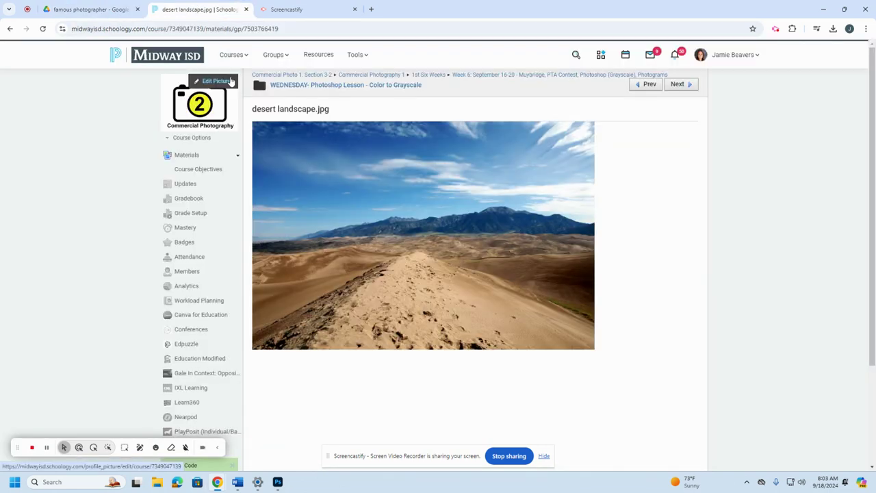
pyautogui.click(349, 86)
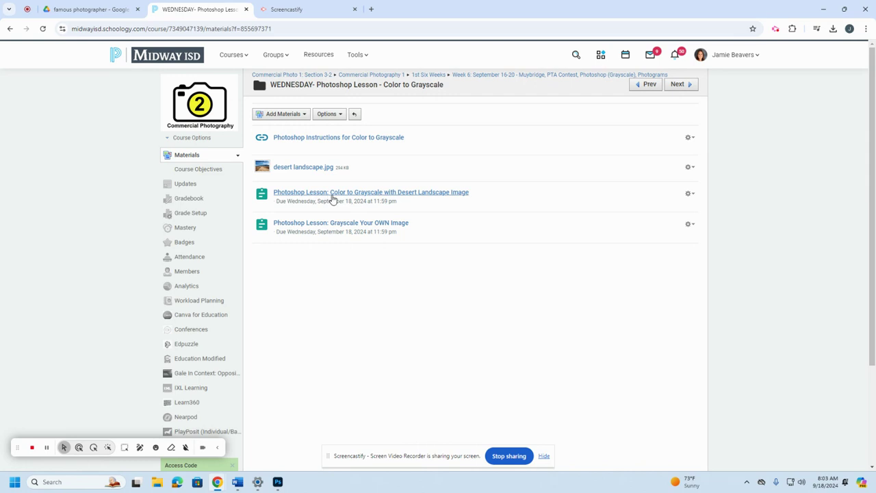
pyautogui.click(415, 196)
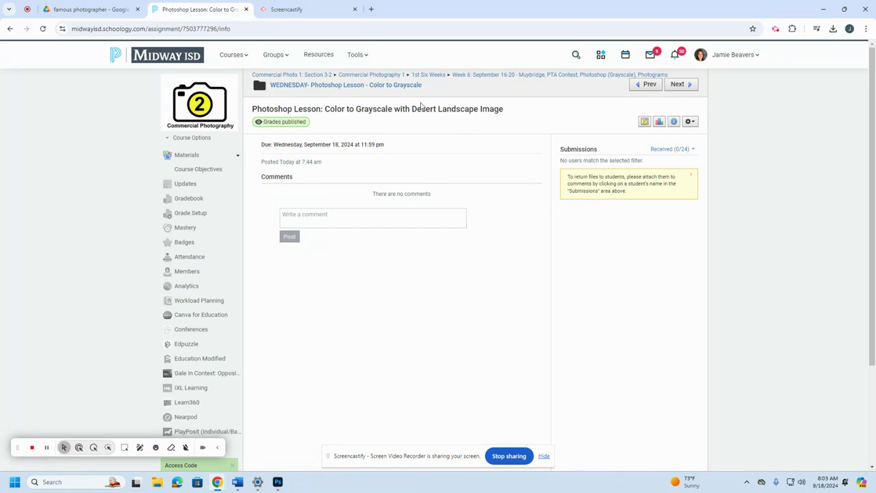
pyautogui.click(387, 86)
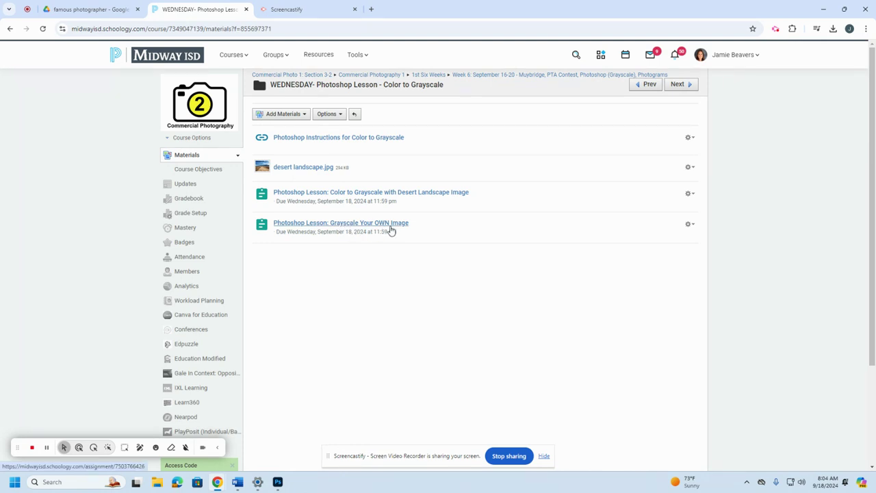
pyautogui.click(390, 226)
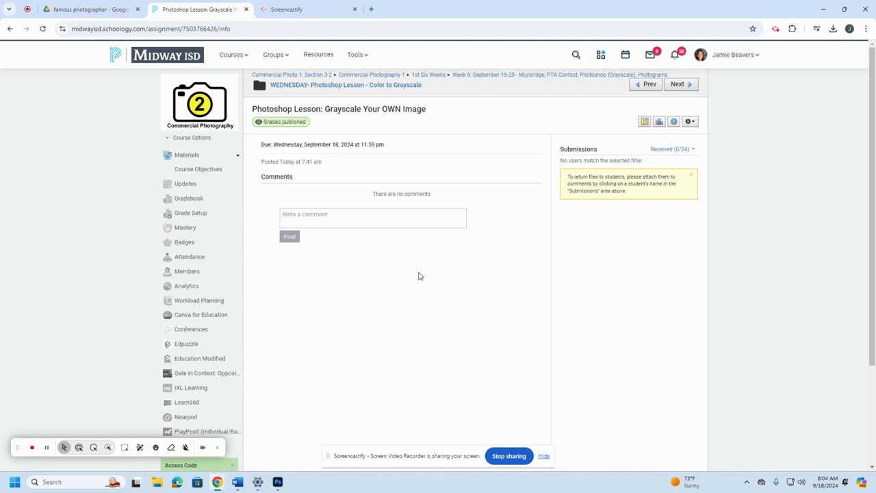
pyautogui.click(396, 86)
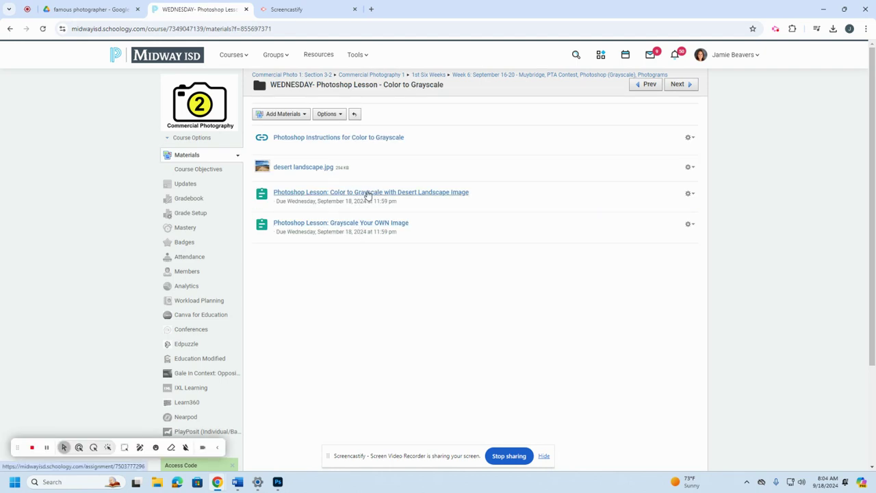